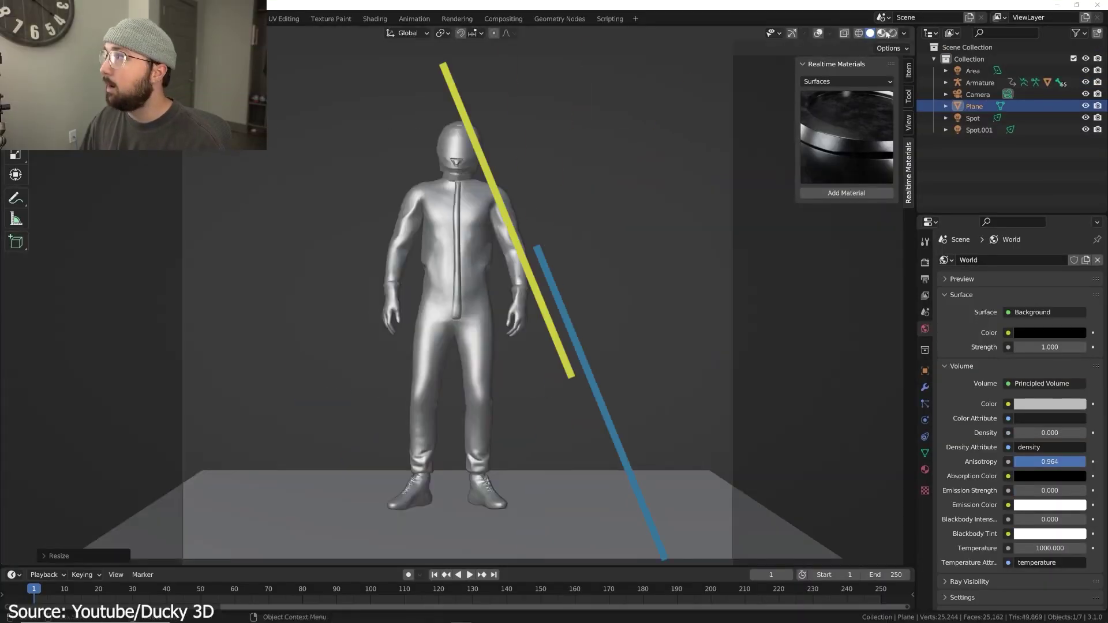
Preview the volumetric scene rendered, delete and then restore Plane.002, and select the camera
left_click(890, 33)
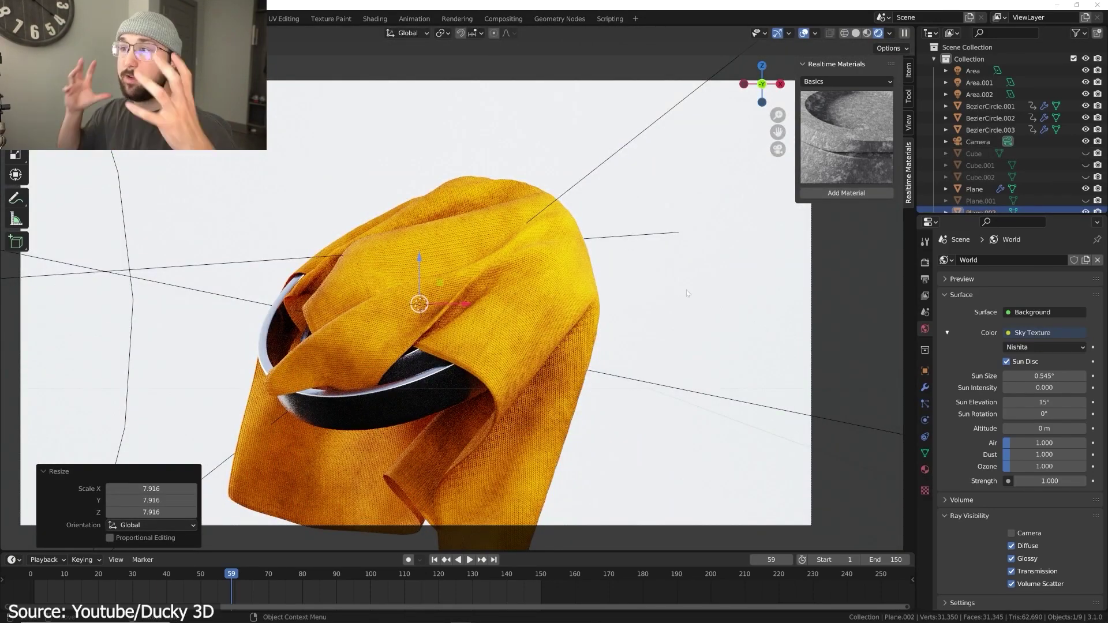
key("Delete")
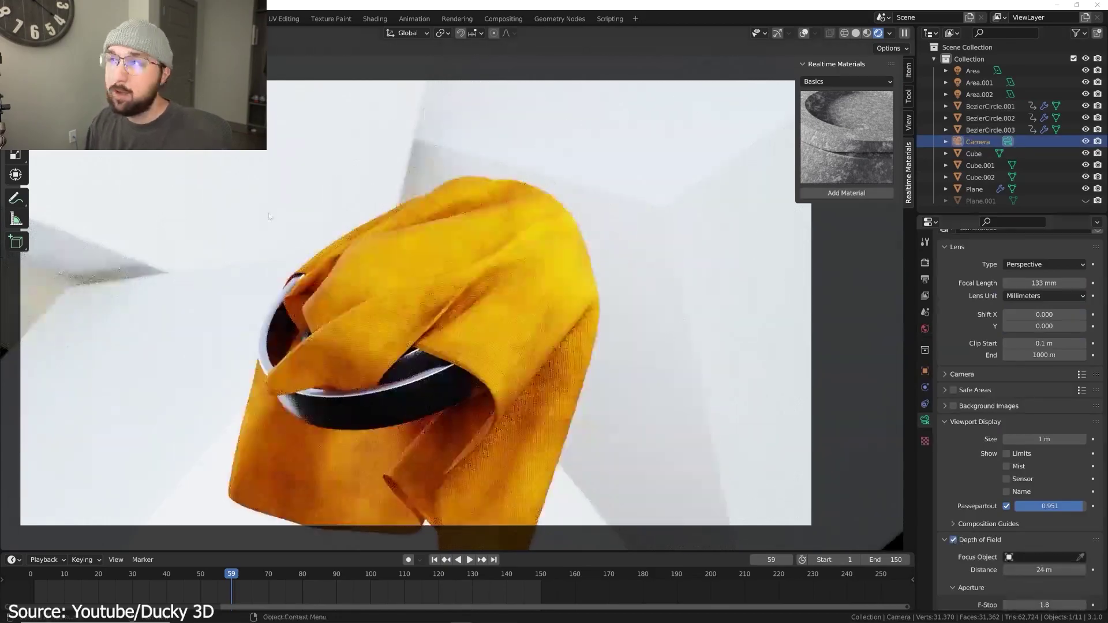
left_click(856, 33)
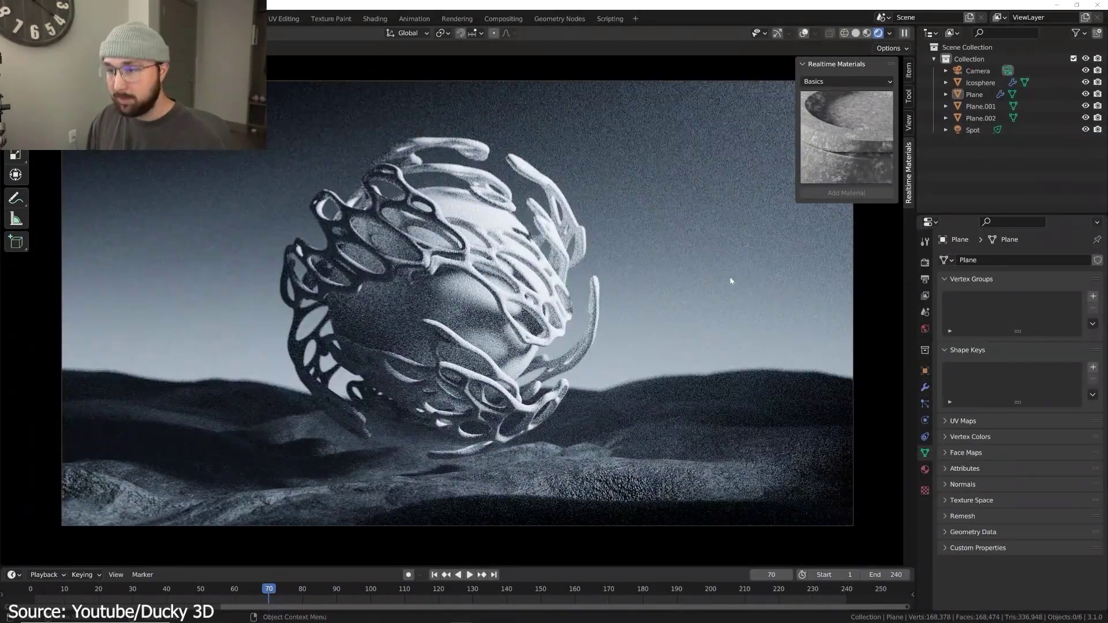
key("alt+h")
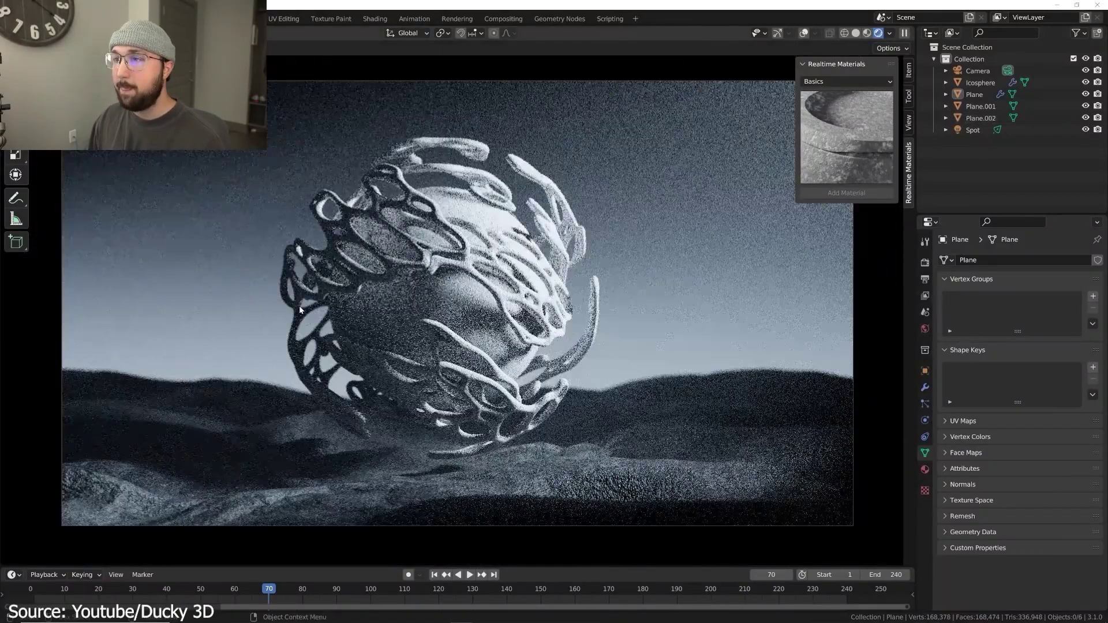
left_click(978, 70)
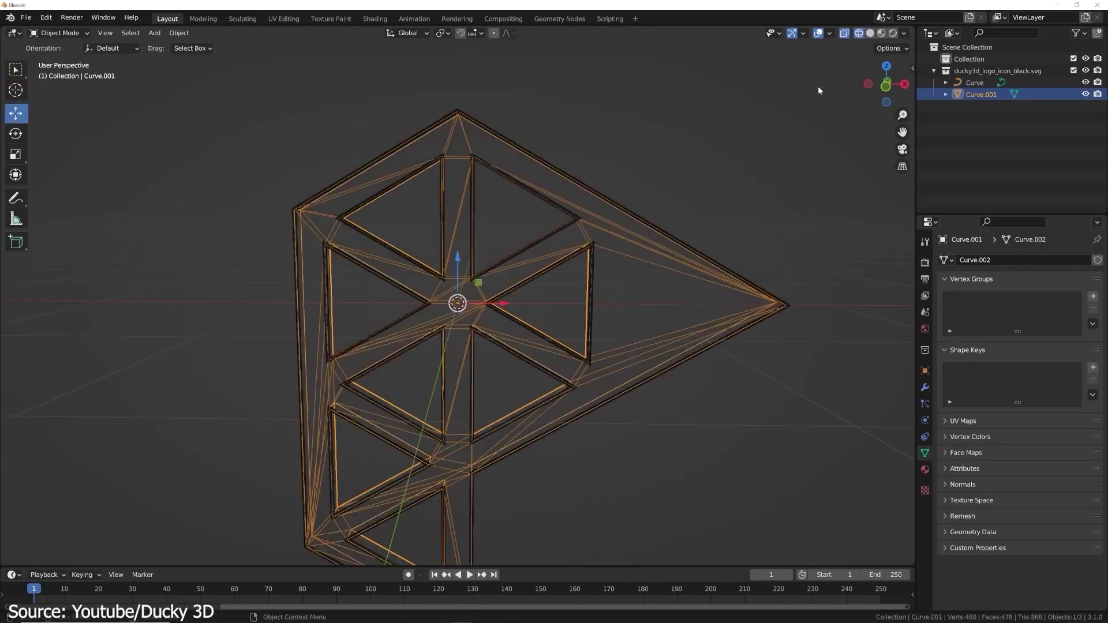
Convert the logo curve into a mesh and give it a Remesh modifier
left_click(924, 387)
left_click(1020, 259)
left_click(864, 419)
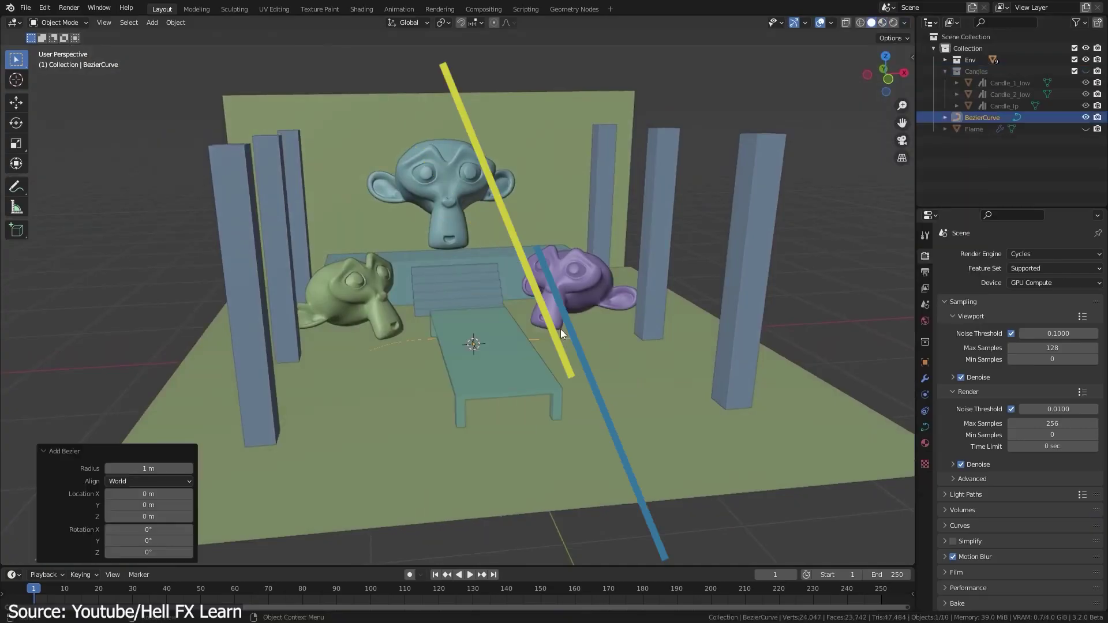
Rename the curve, bring the Candles collection into the geometry node tree, and add a random rotation value
key("F2")
type("CandleScatter")
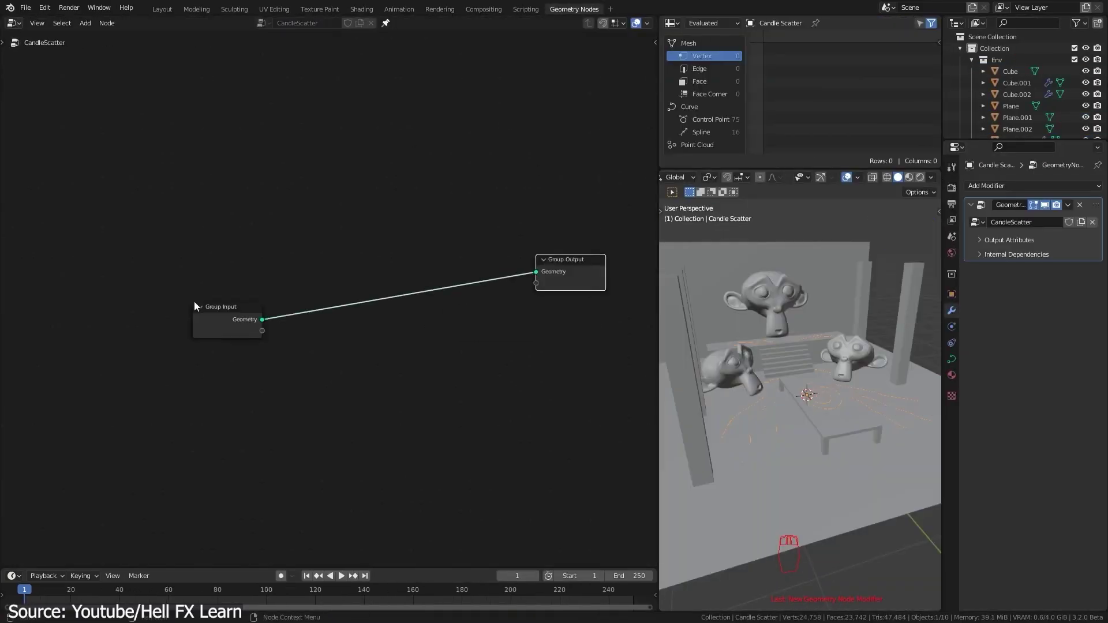
left_click(1003, 71)
left_click_drag(1003, 74, 401, 362)
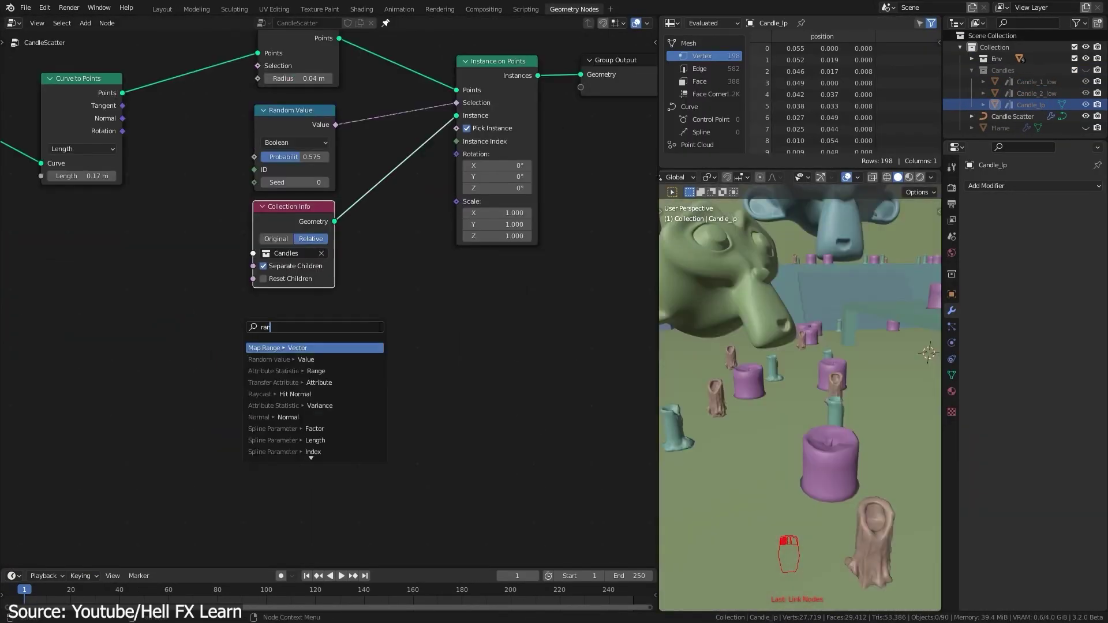
left_click(341, 394)
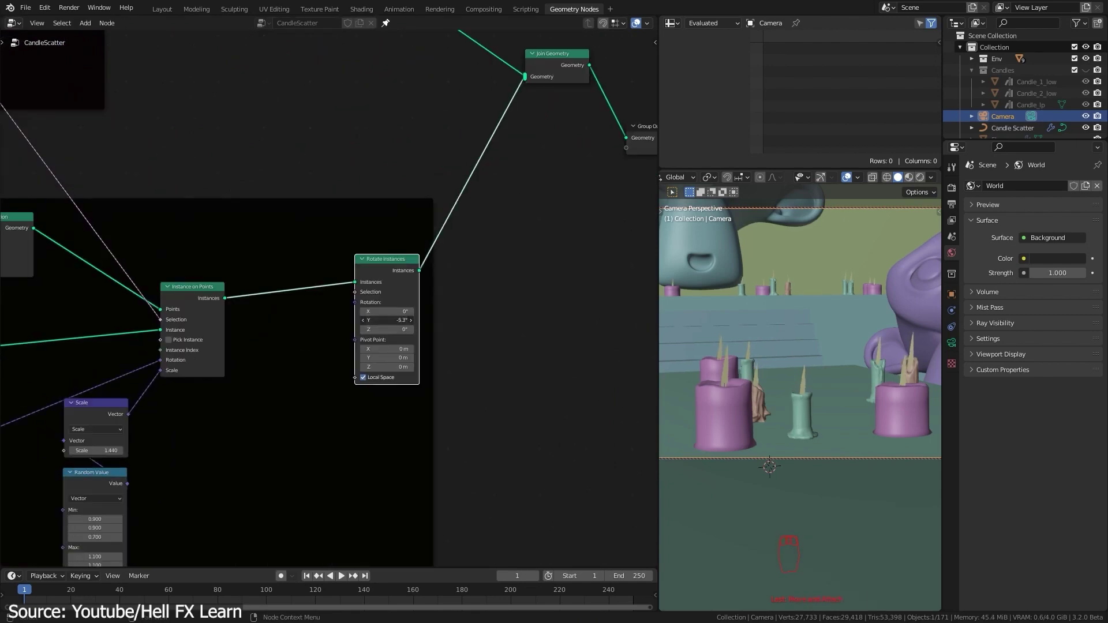
middle_click_drag(580, 514, 582, 416)
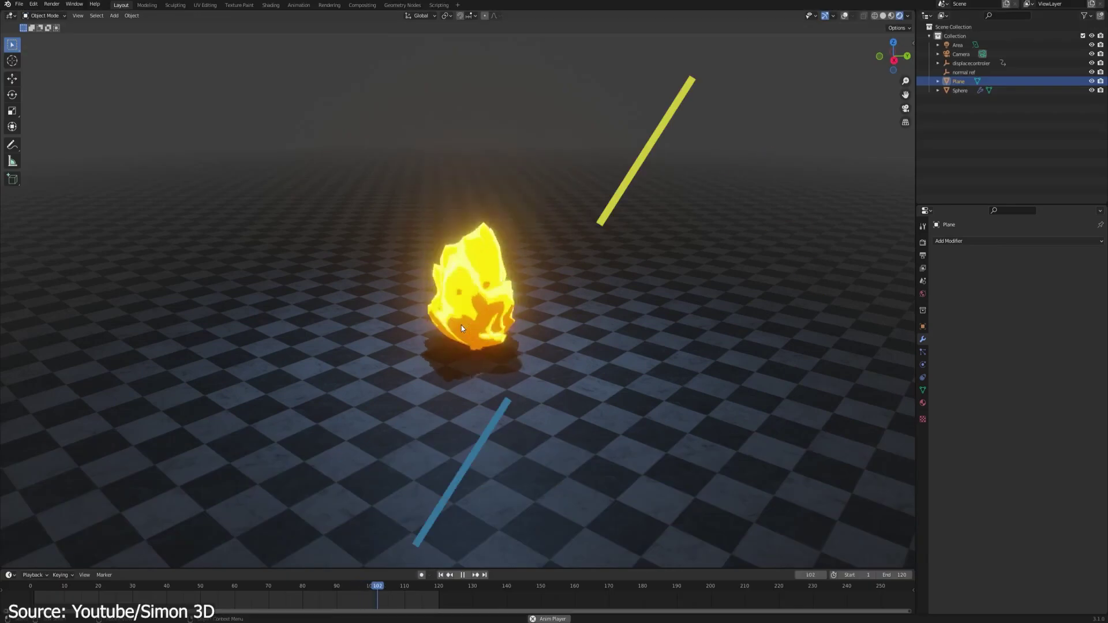
Orbit around the stylised fire sphere to view it from another angle
middle_click_drag(482, 324, 503, 312)
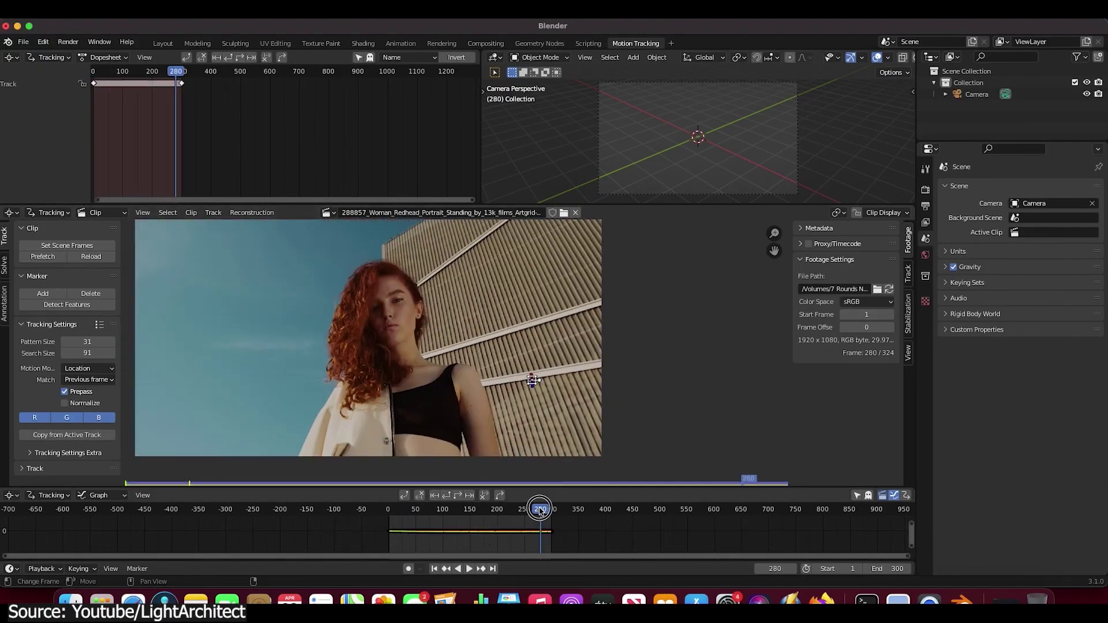
Move the portrait clip to frame 174 in the timeline
left_click_drag(540, 509, 491, 511)
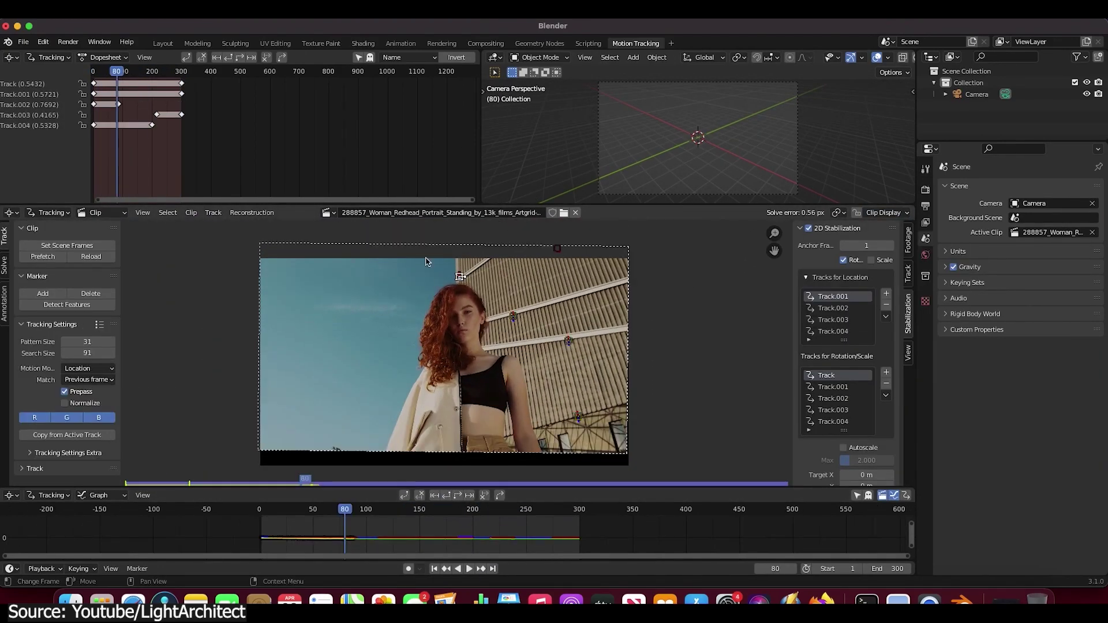
left_click(289, 510)
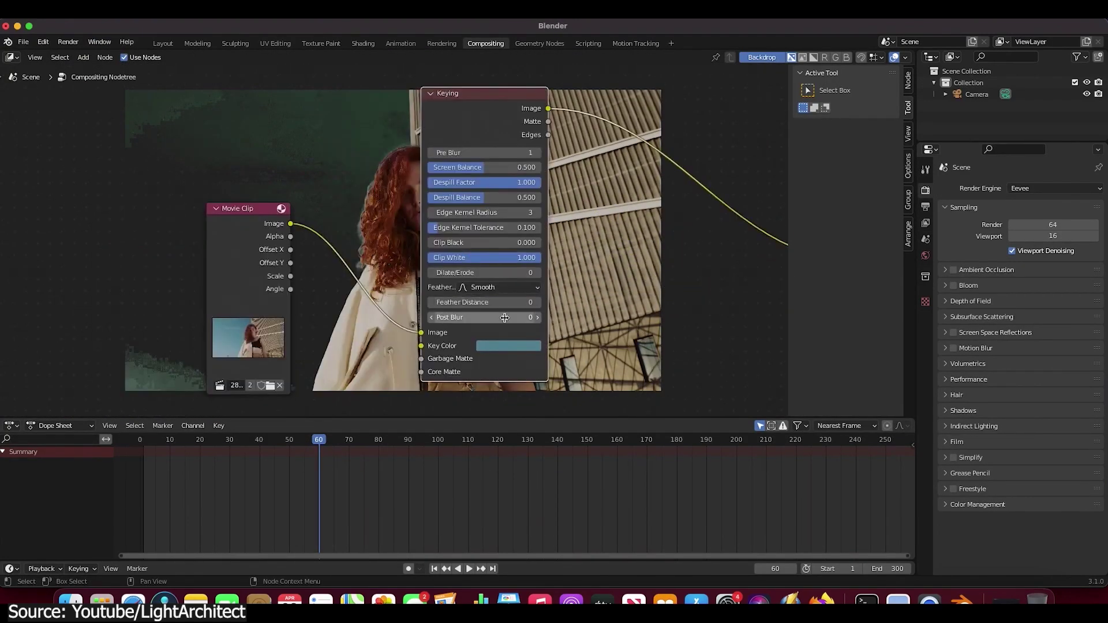
Zoom out across the compositor node tree to view the keying setup
scroll(558, 153, "down", 2)
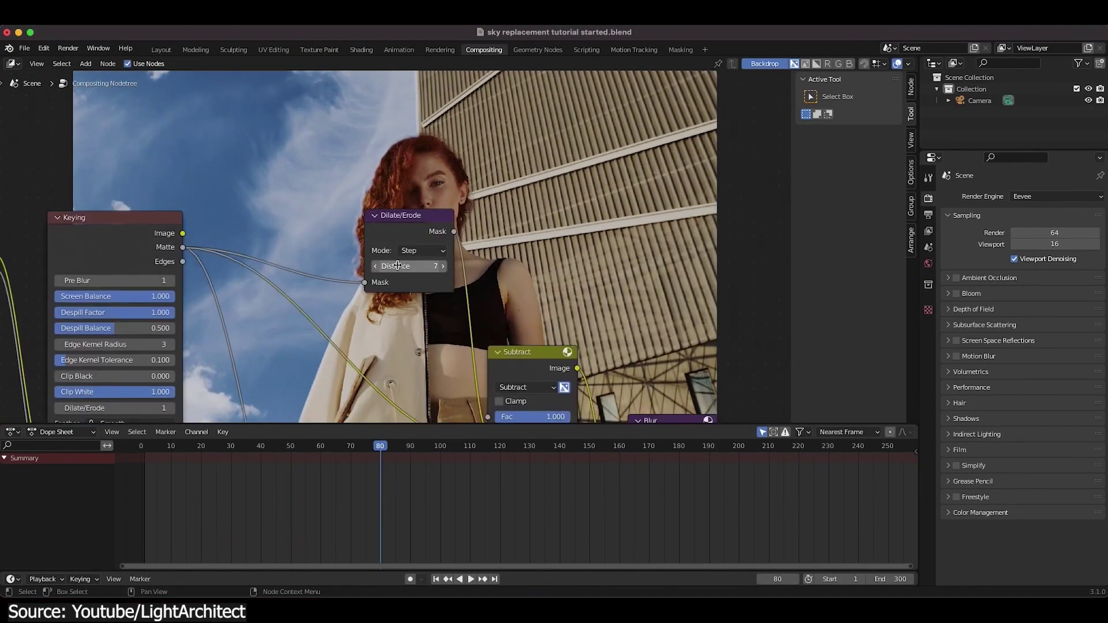
scroll(380, 309, "down", 3)
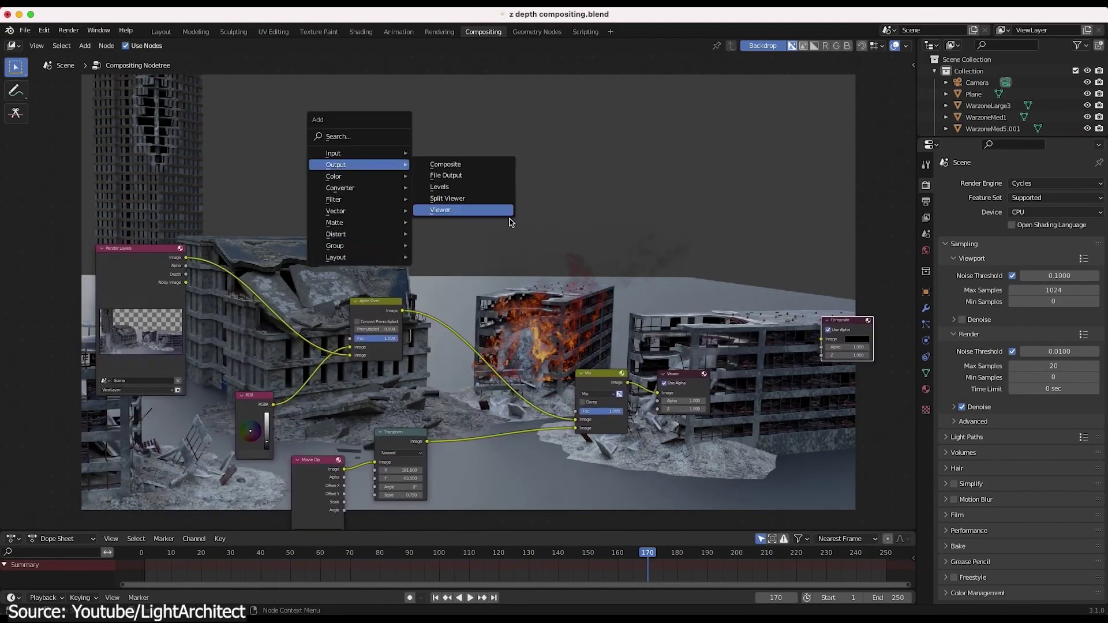
Add a Viewer node to preview the normalized depth pass as a greyscale map
left_click(508, 210)
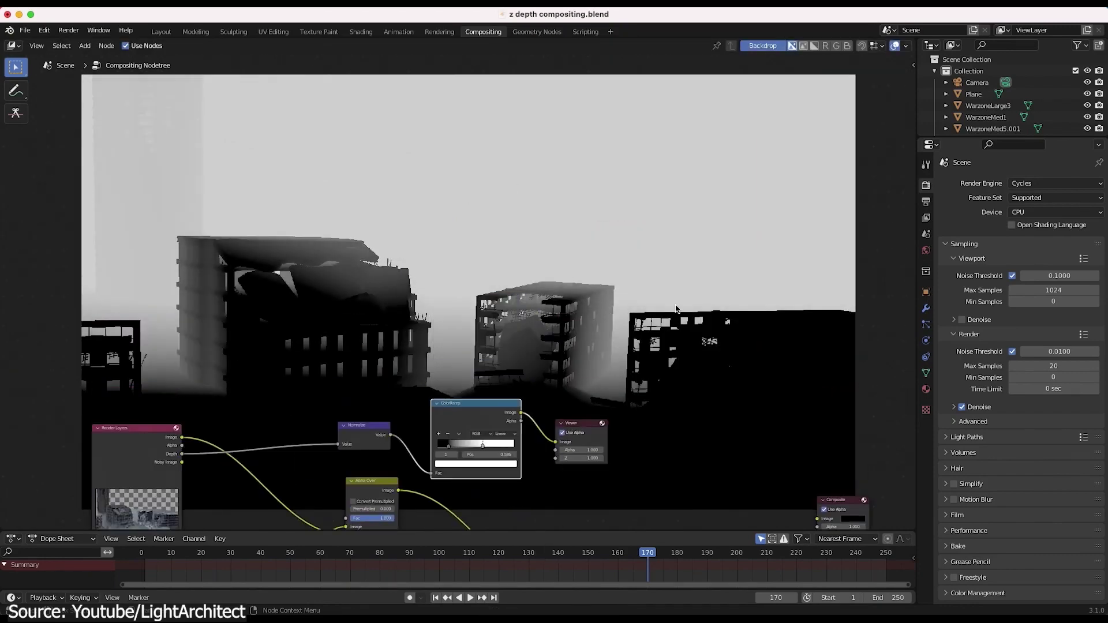
scroll(570, 297, "down", 1)
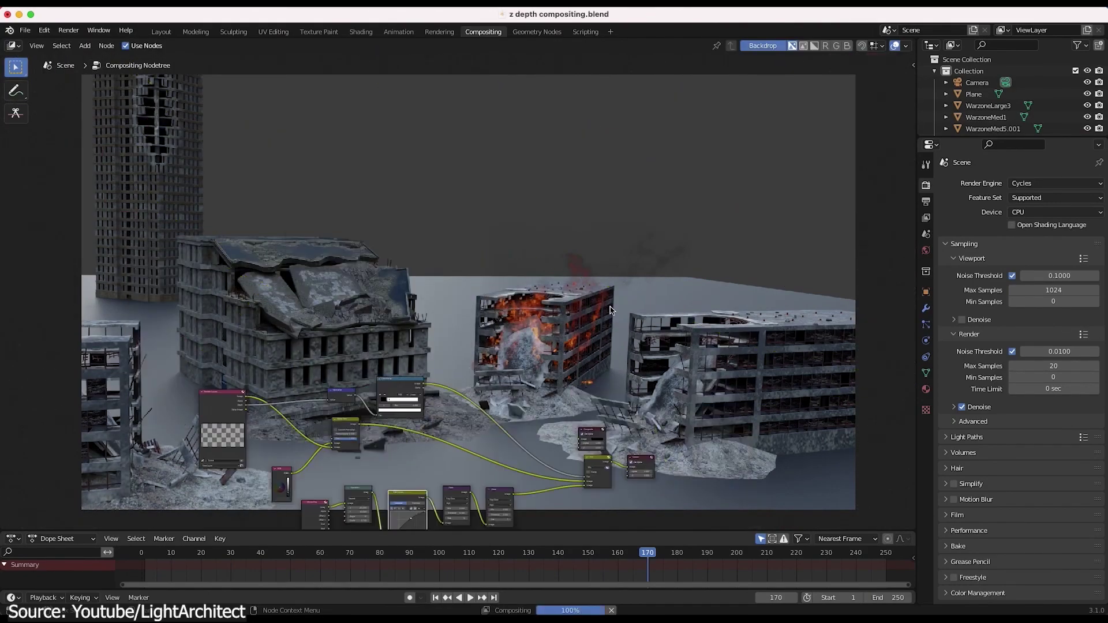
scroll(612, 310, "up", 3)
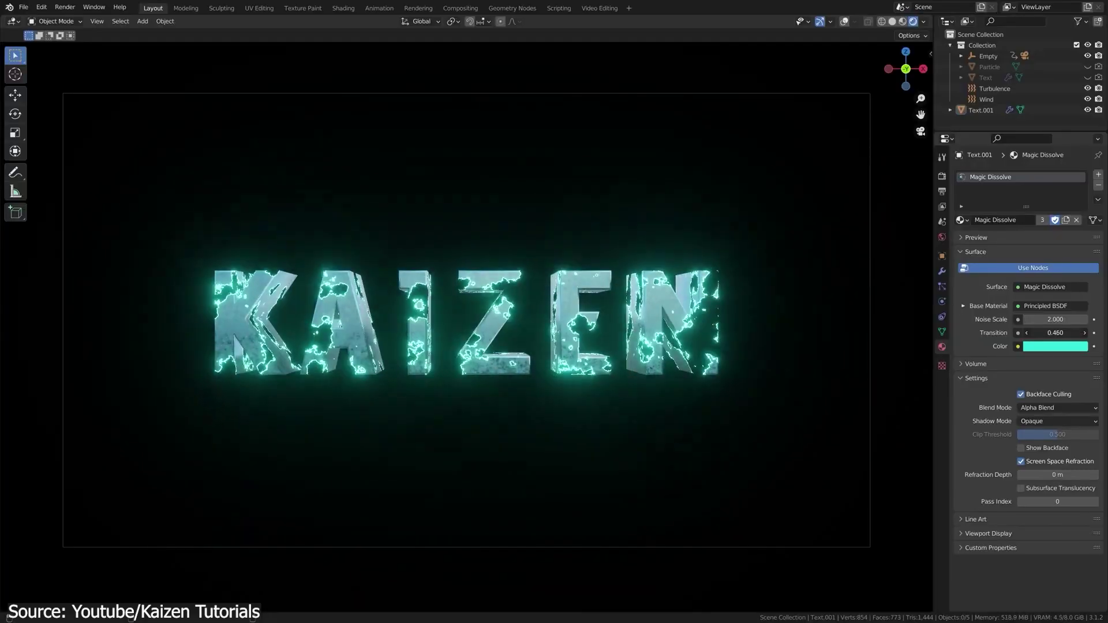
Increase the KAIZEN material's Magic Dissolve Transition to 0.580
left_click_drag(1056, 333, 1068, 333)
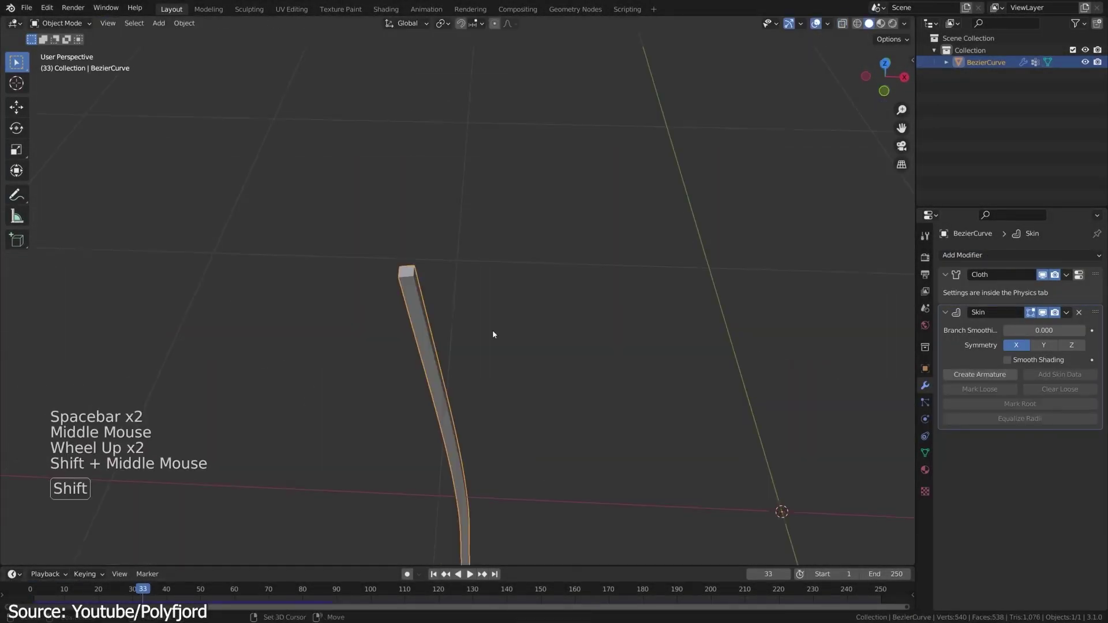
Add a modifier to the drawn curve and frame the handwritten subscribe strands in view
left_click(1020, 255)
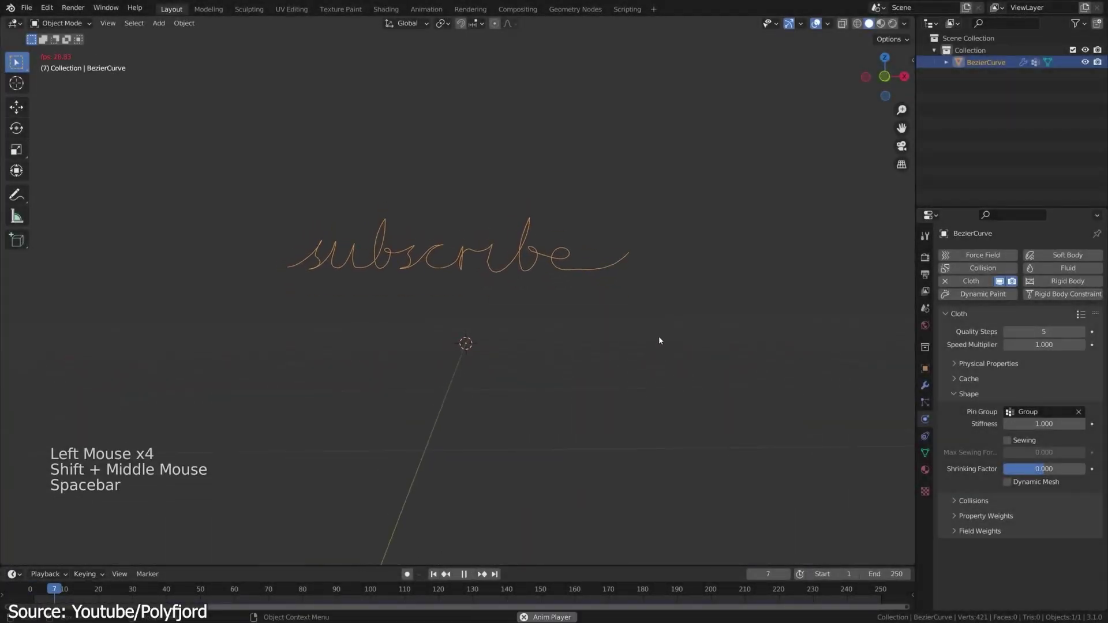
scroll(659, 340, "down", 3)
middle_click_drag(659, 339, 681, 289, "shift")
scroll(699, 241, "down", 1)
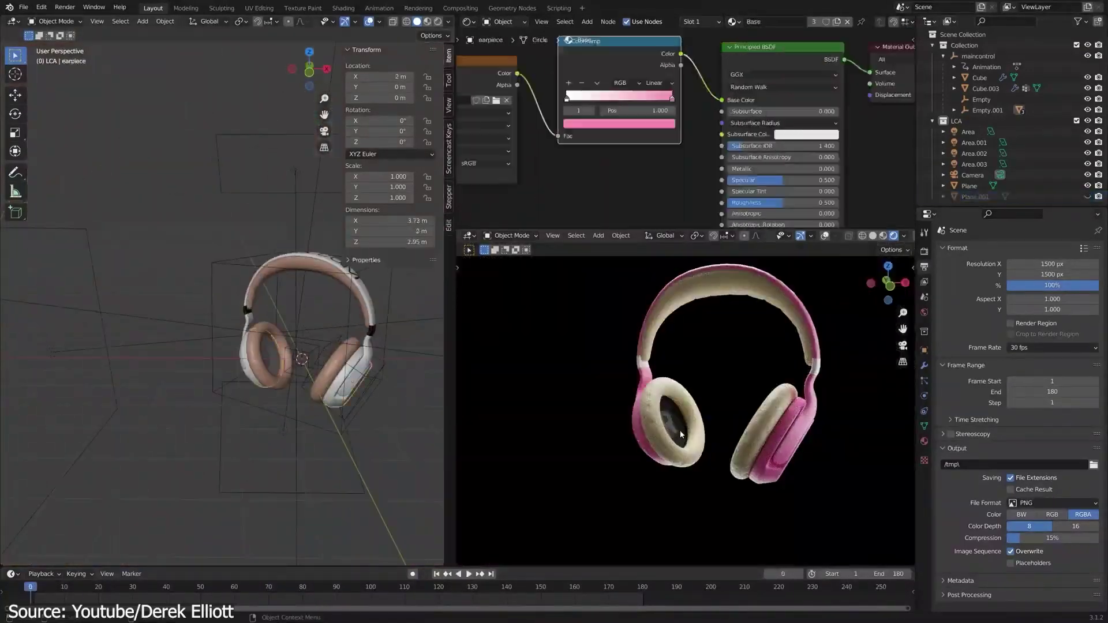
View the earcup from the front, move the area light along Y, and switch a node's type
scroll(667, 377, "up", 5)
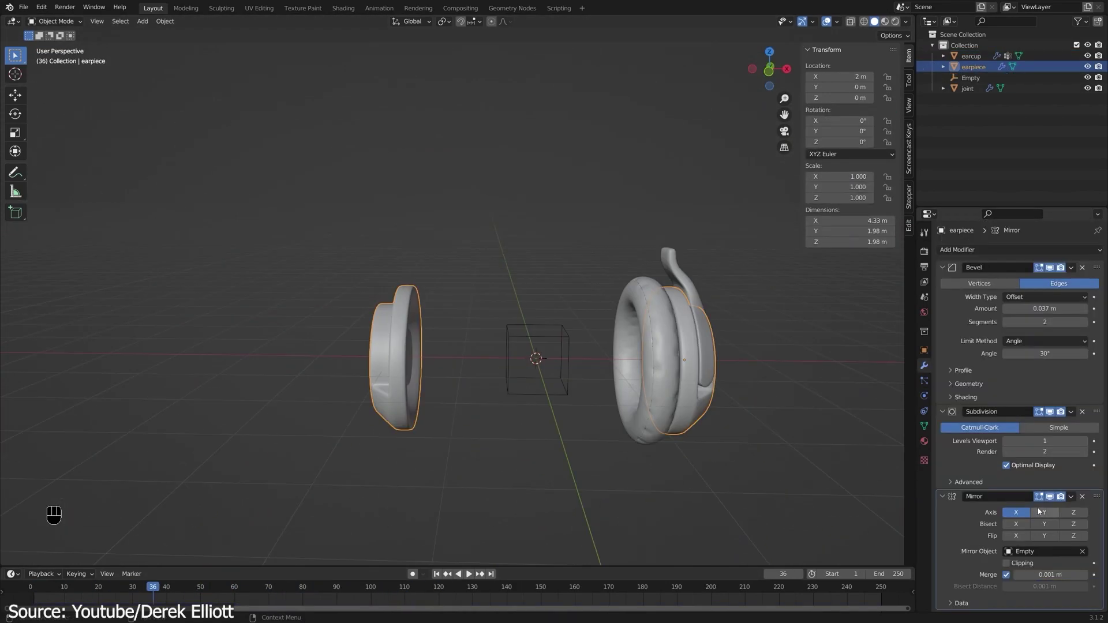
key("KP_1")
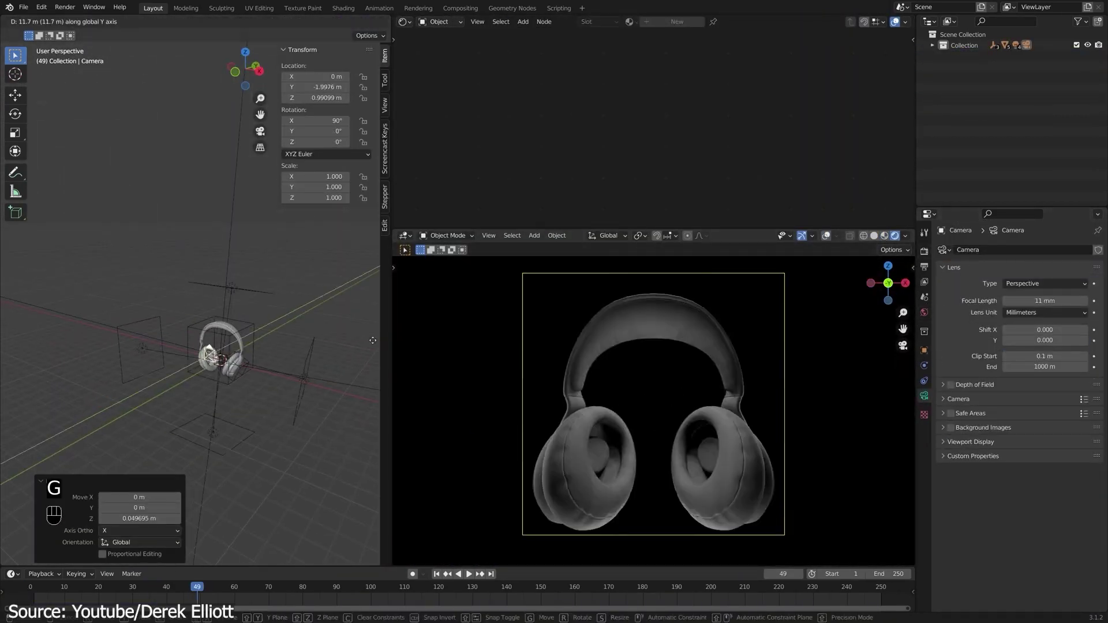
key("g")
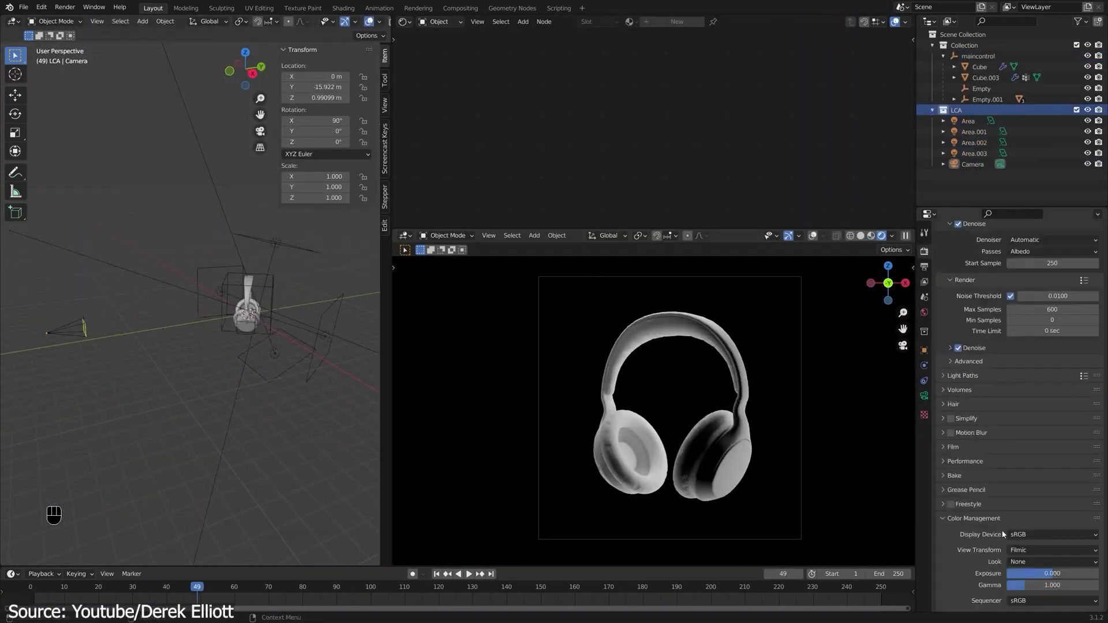
key("shift+s")
mouse_move(593, 175)
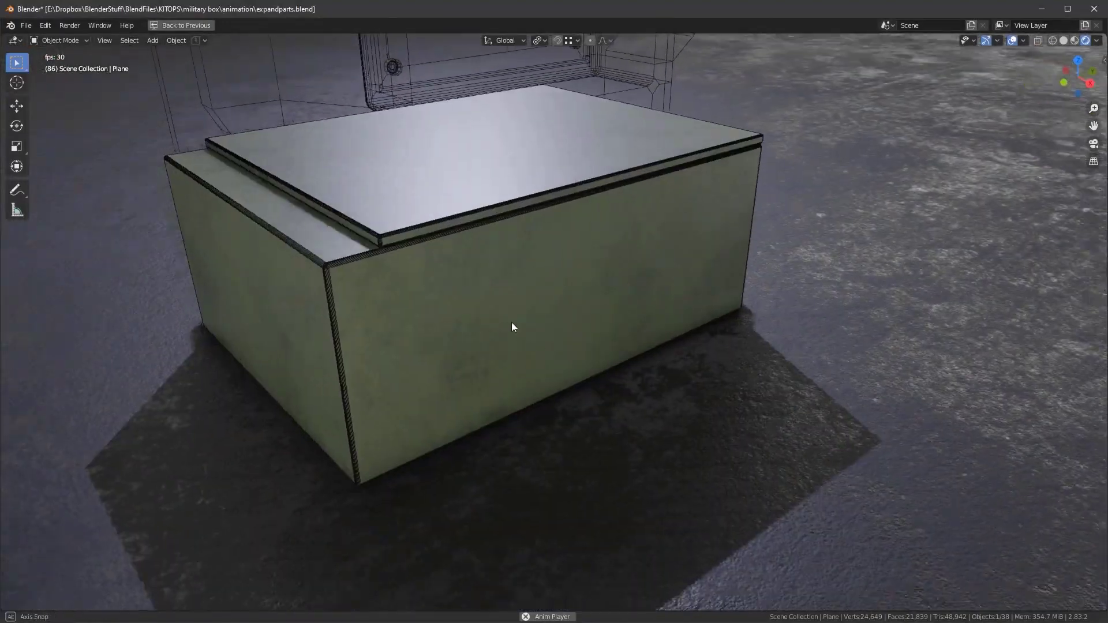
Orbit the military box, then scale the PowerCell's inserted kit parts to about 2.0 so they spread apart
middle_click_drag(512, 322, 601, 295)
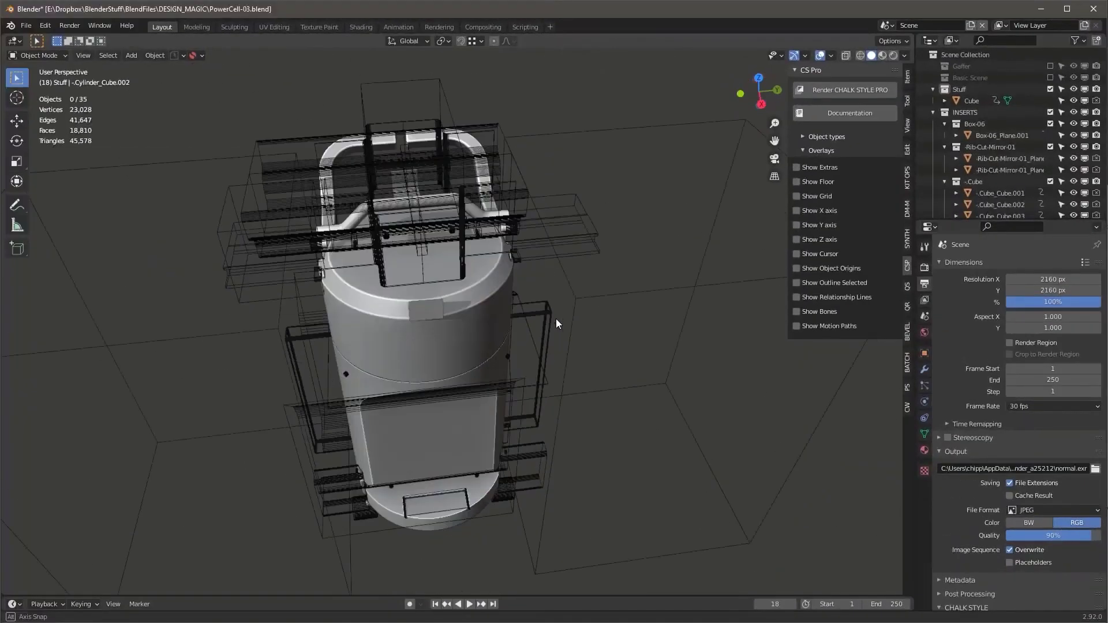
key("s")
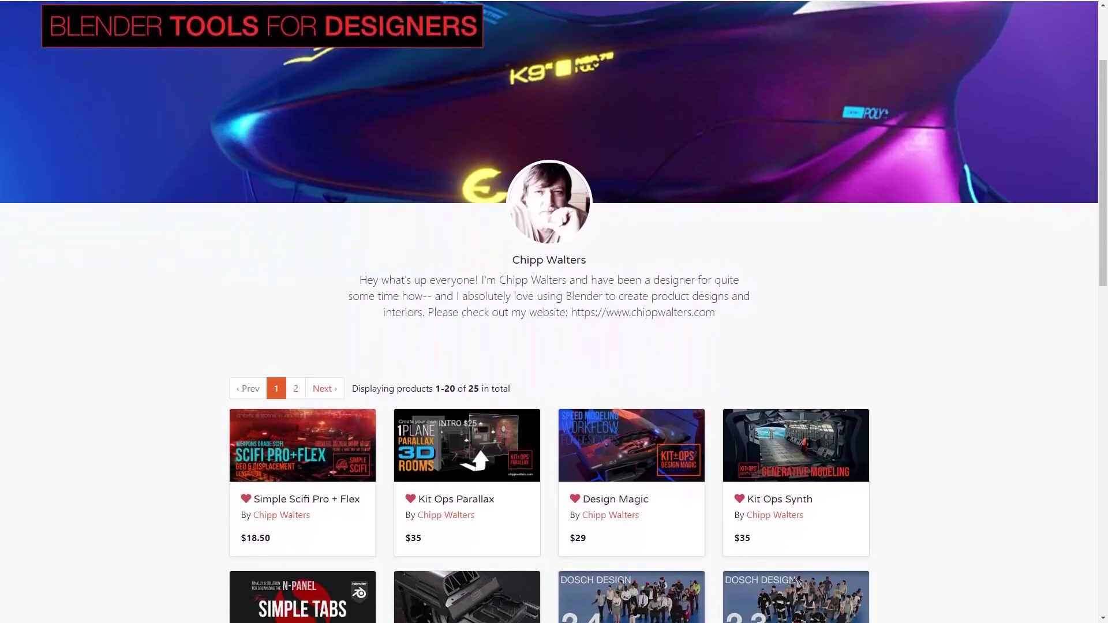
Scroll the creator's product grid down to Kit Ops Batch and Quick Shot
scroll(554, 311, "down", 3)
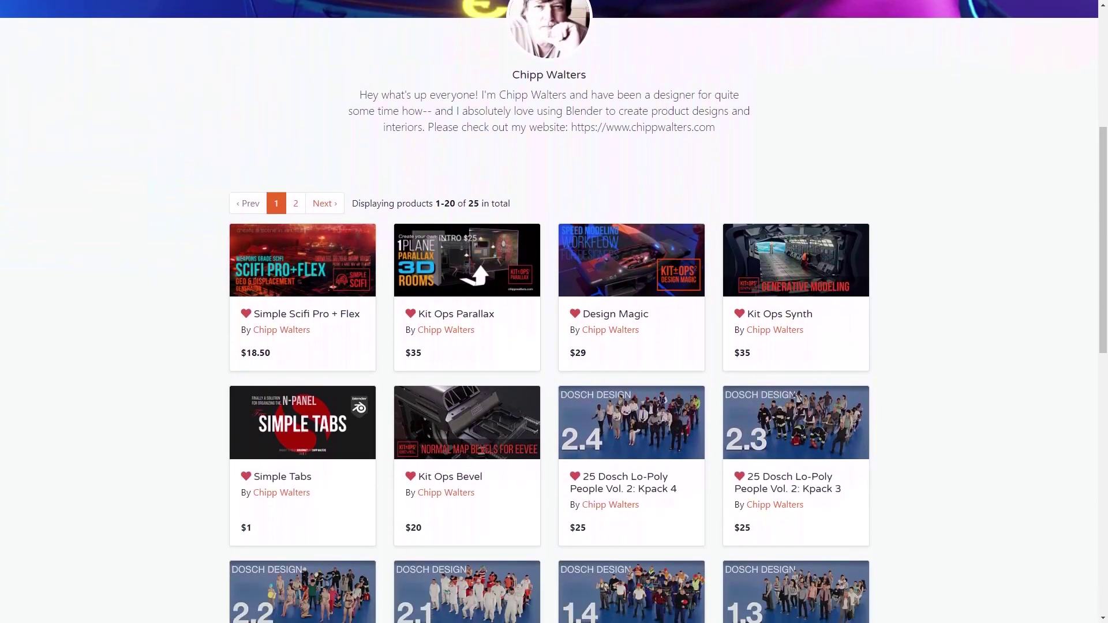
scroll(554, 312, "down", 3)
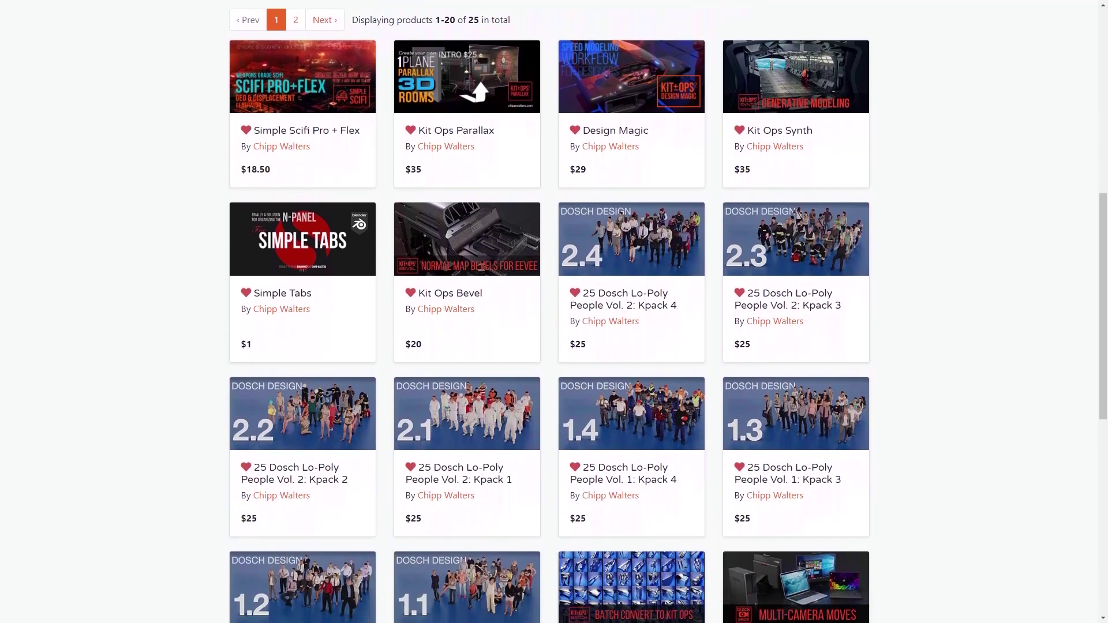
scroll(554, 312, "down", 3)
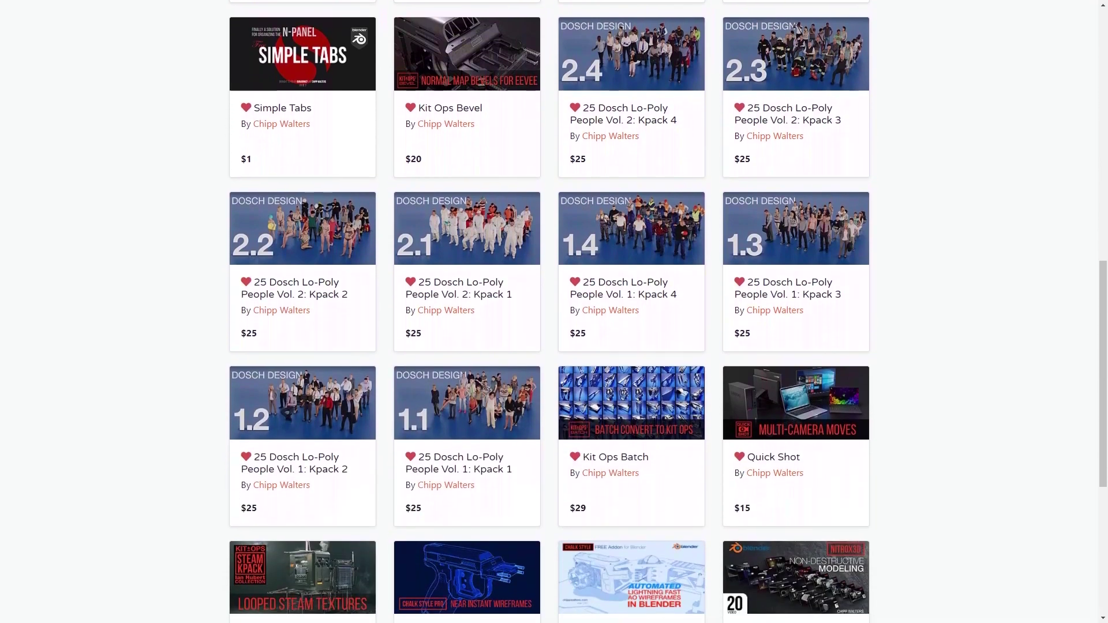